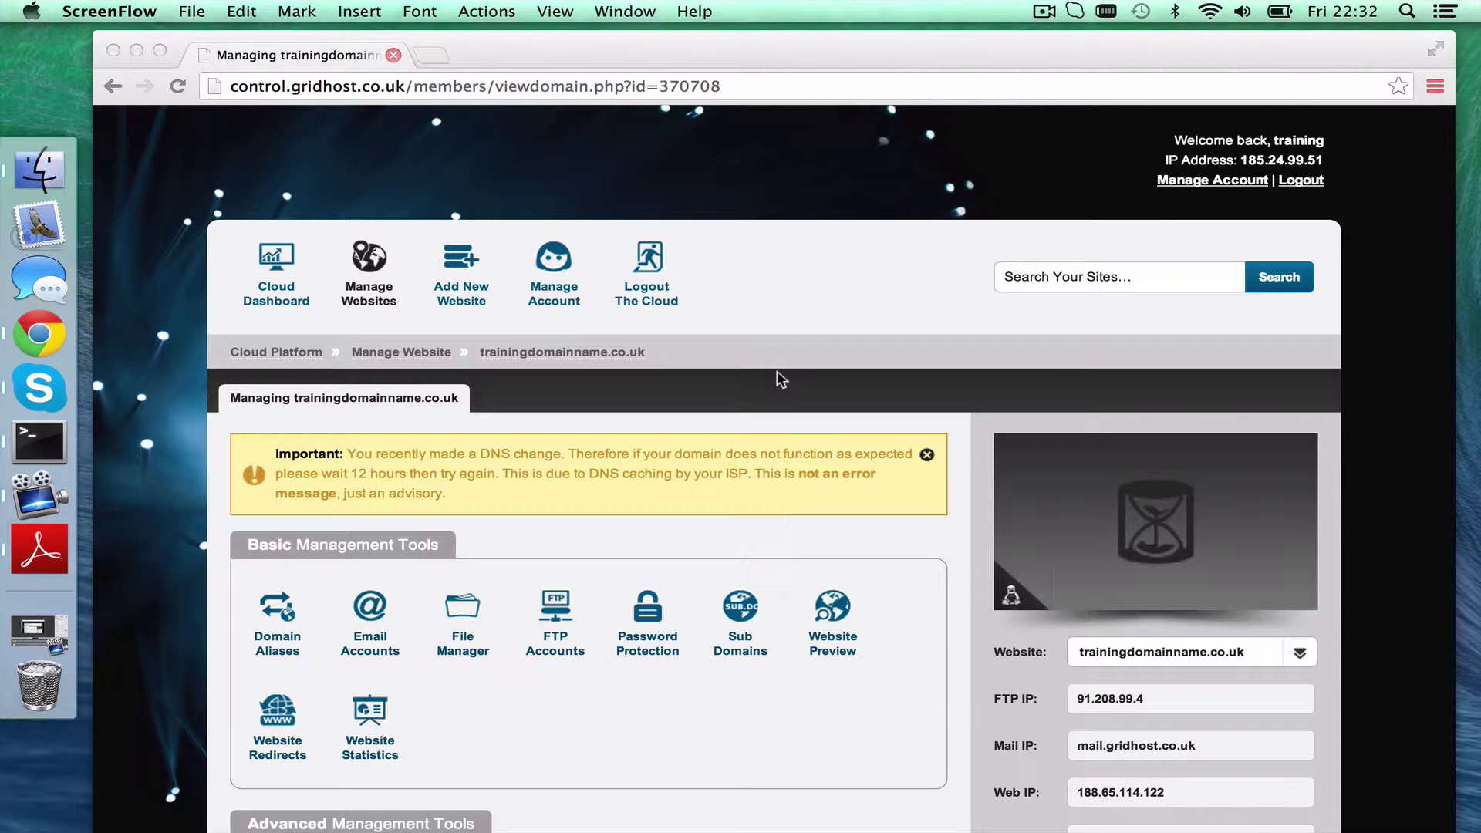
{"action": "scroll", "coordinate": [795, 454], "scroll_direction": "down", "scroll_amount": 2}
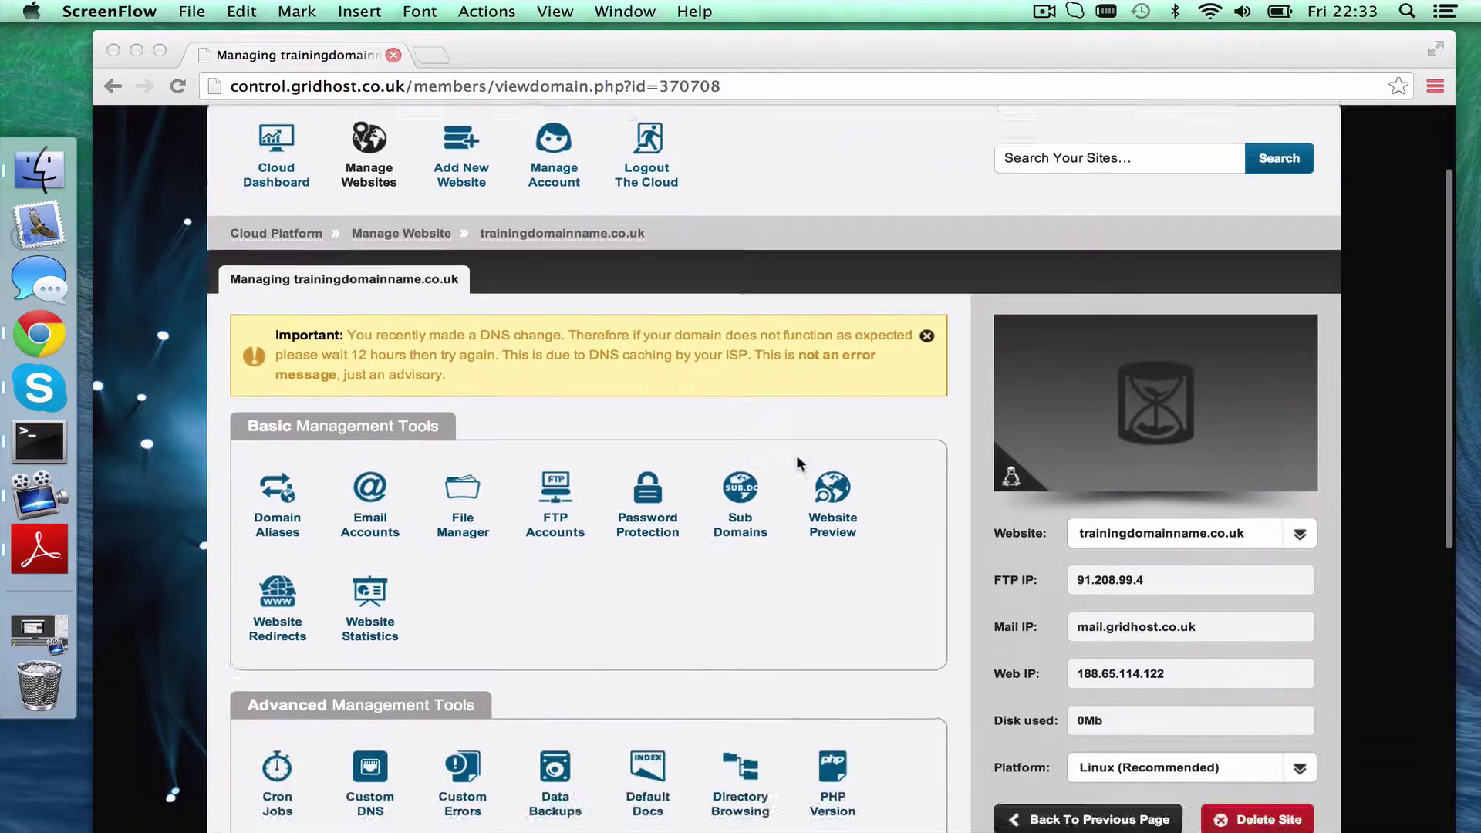
{"action": "scroll", "coordinate": [796, 455], "scroll_direction": "down", "scroll_amount": 3}
{"action": "scroll", "coordinate": [797, 455], "scroll_direction": "down", "scroll_amount": 3}
{"action": "scroll", "coordinate": [796, 463], "scroll_direction": "up", "scroll_amount": 5}
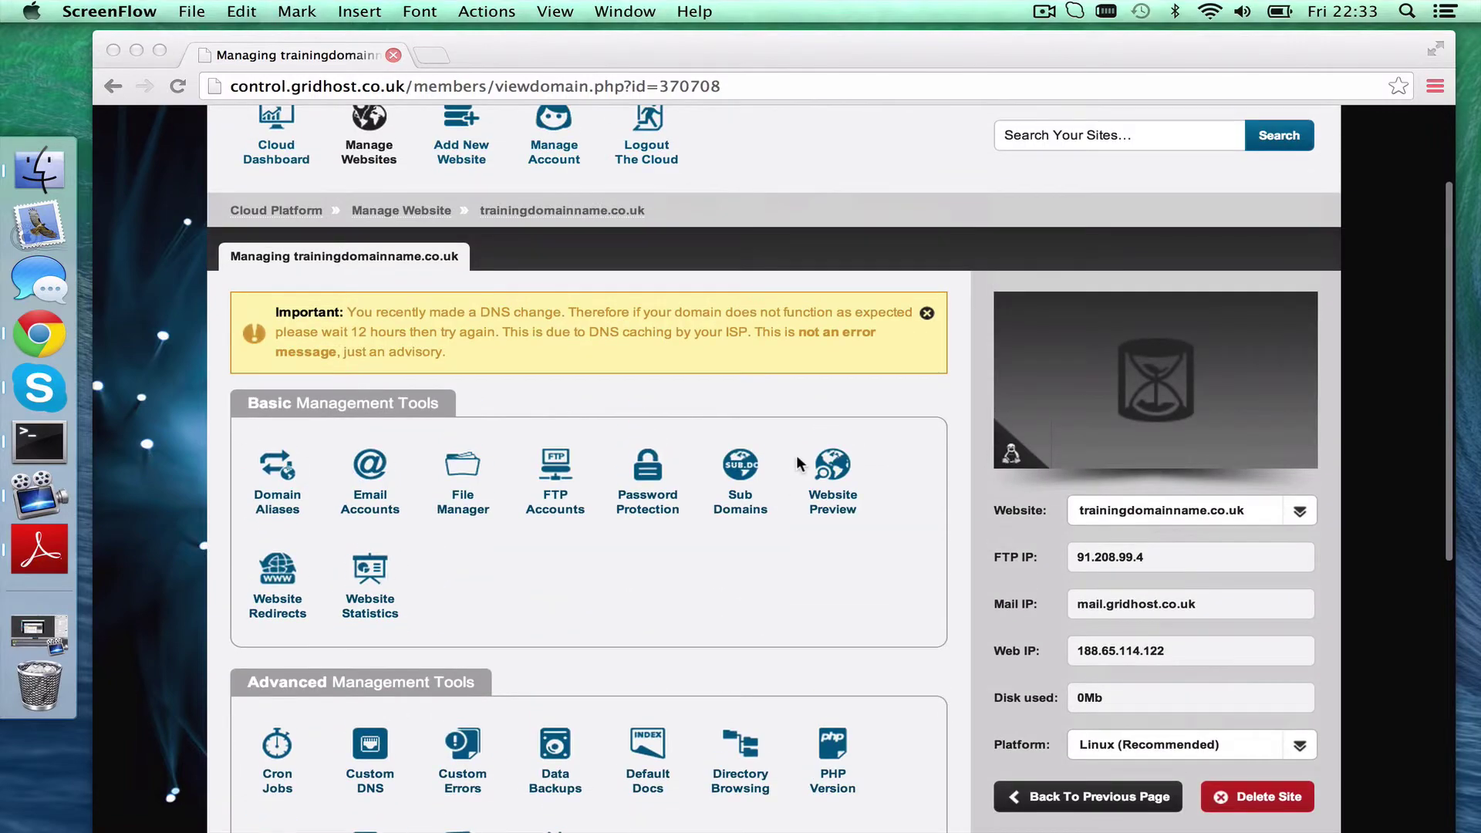
{"action": "scroll", "coordinate": [797, 464], "scroll_direction": "up", "scroll_amount": 2}
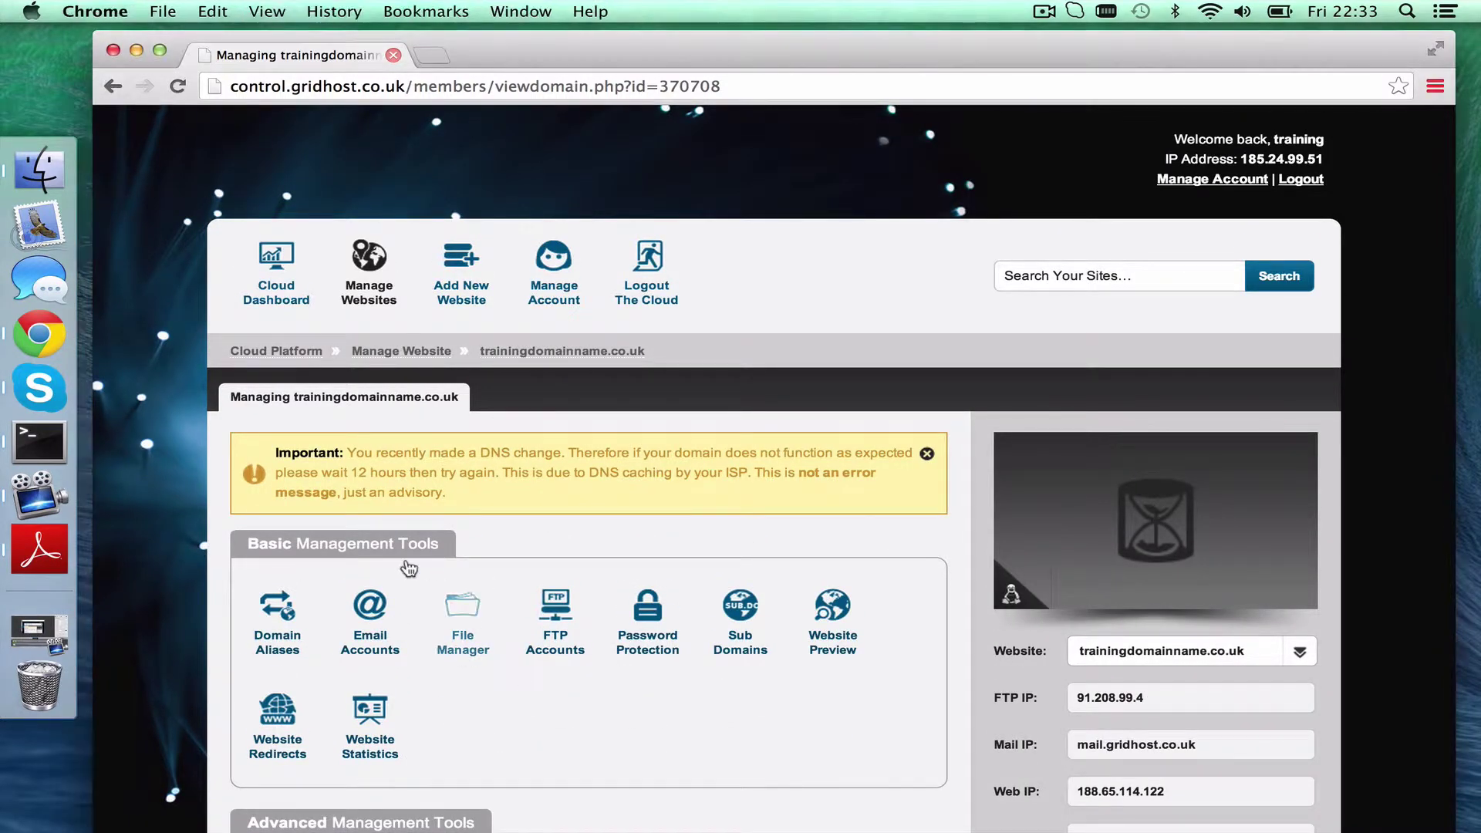
Open the Existing Email Accounts page for trainingdomainname.co.uk.
{"action": "left_click", "coordinate": [368, 651]}
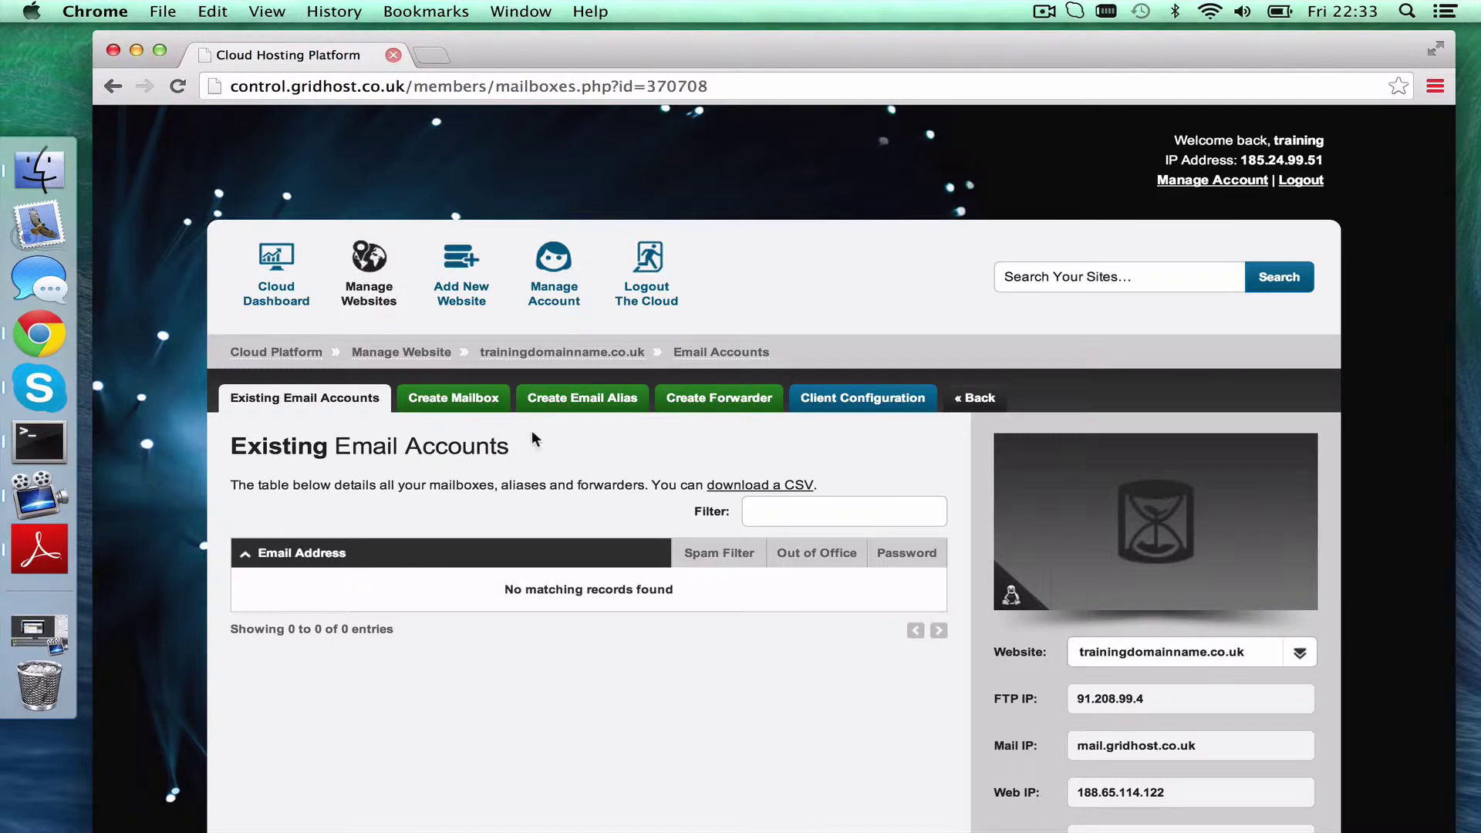
Start a new mailbox named joebloggs on trainingdomainname.co.uk and move to its password.
{"action": "left_click", "coordinate": [434, 402]}
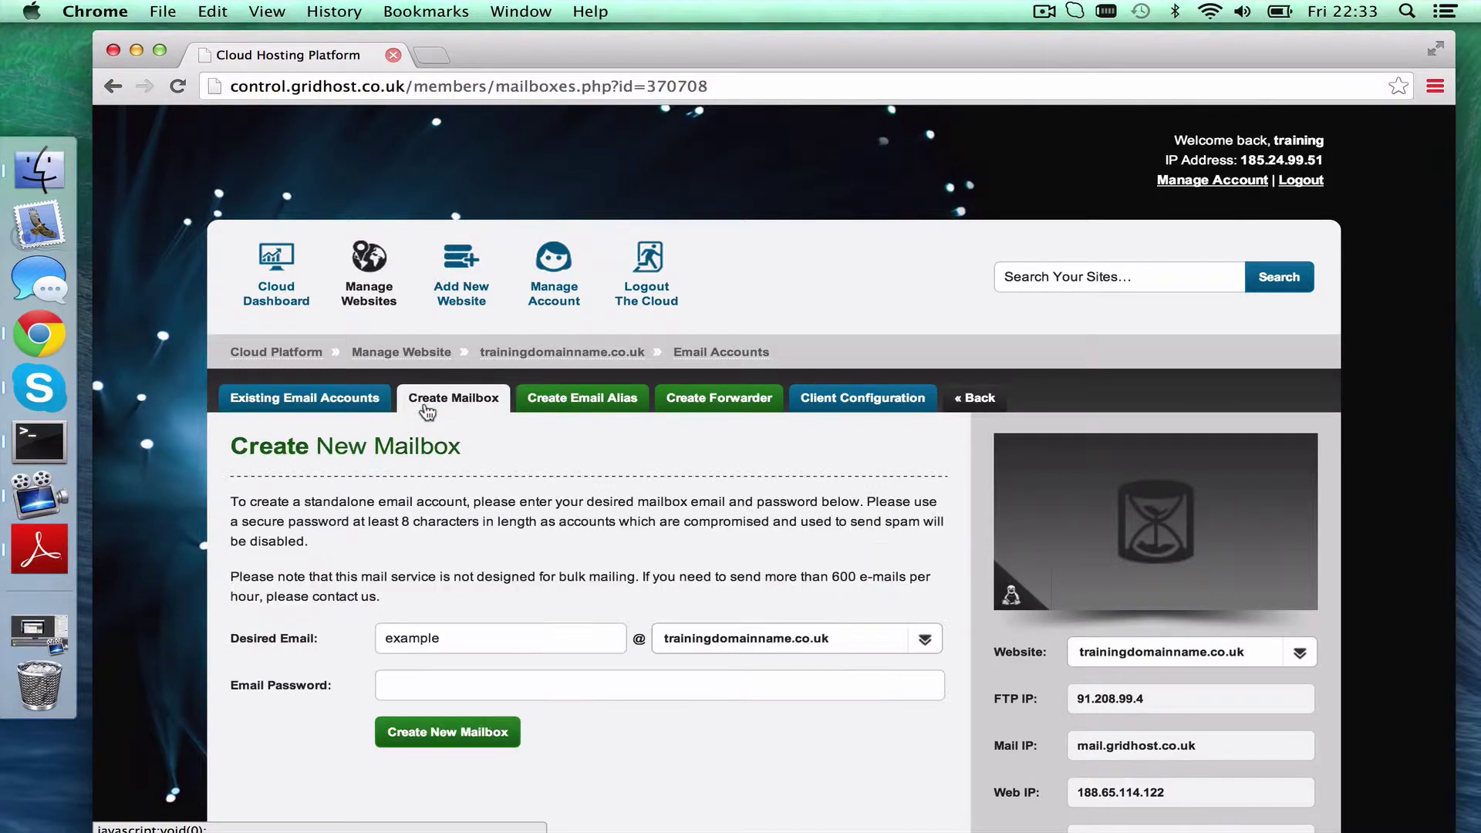
{"action": "left_click", "coordinate": [441, 639]}
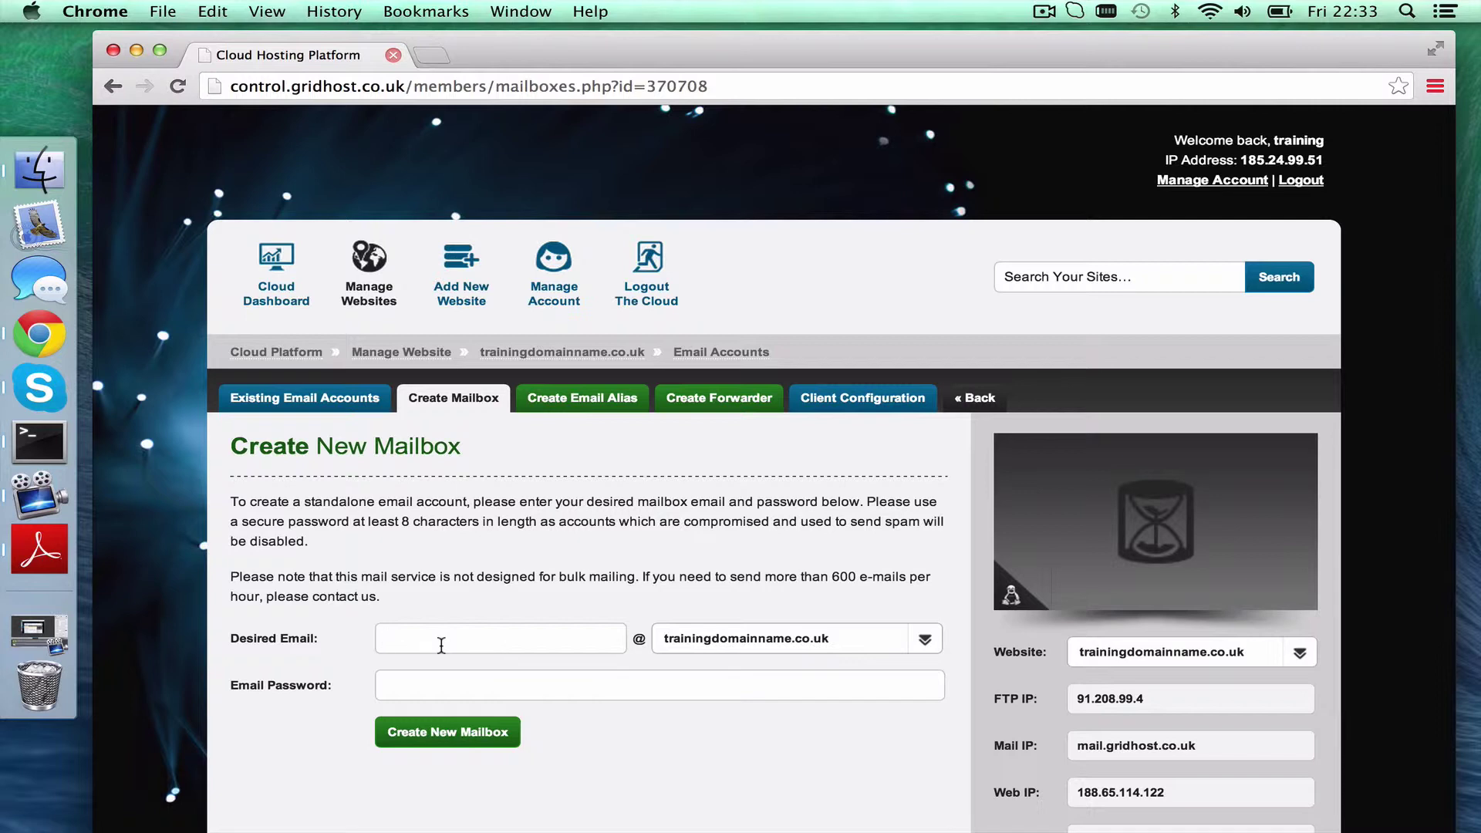
{"action": "type", "text": "joeblogg"}
{"action": "type", "text": "s"}
{"action": "left_click", "coordinate": [754, 643]}
{"action": "key", "text": "Escape"}
{"action": "left_click", "coordinate": [703, 691]}
{"action": "type", "text": "••"}
{"action": "type", "text": "•••••••"}
{"action": "left_click", "coordinate": [460, 740]}
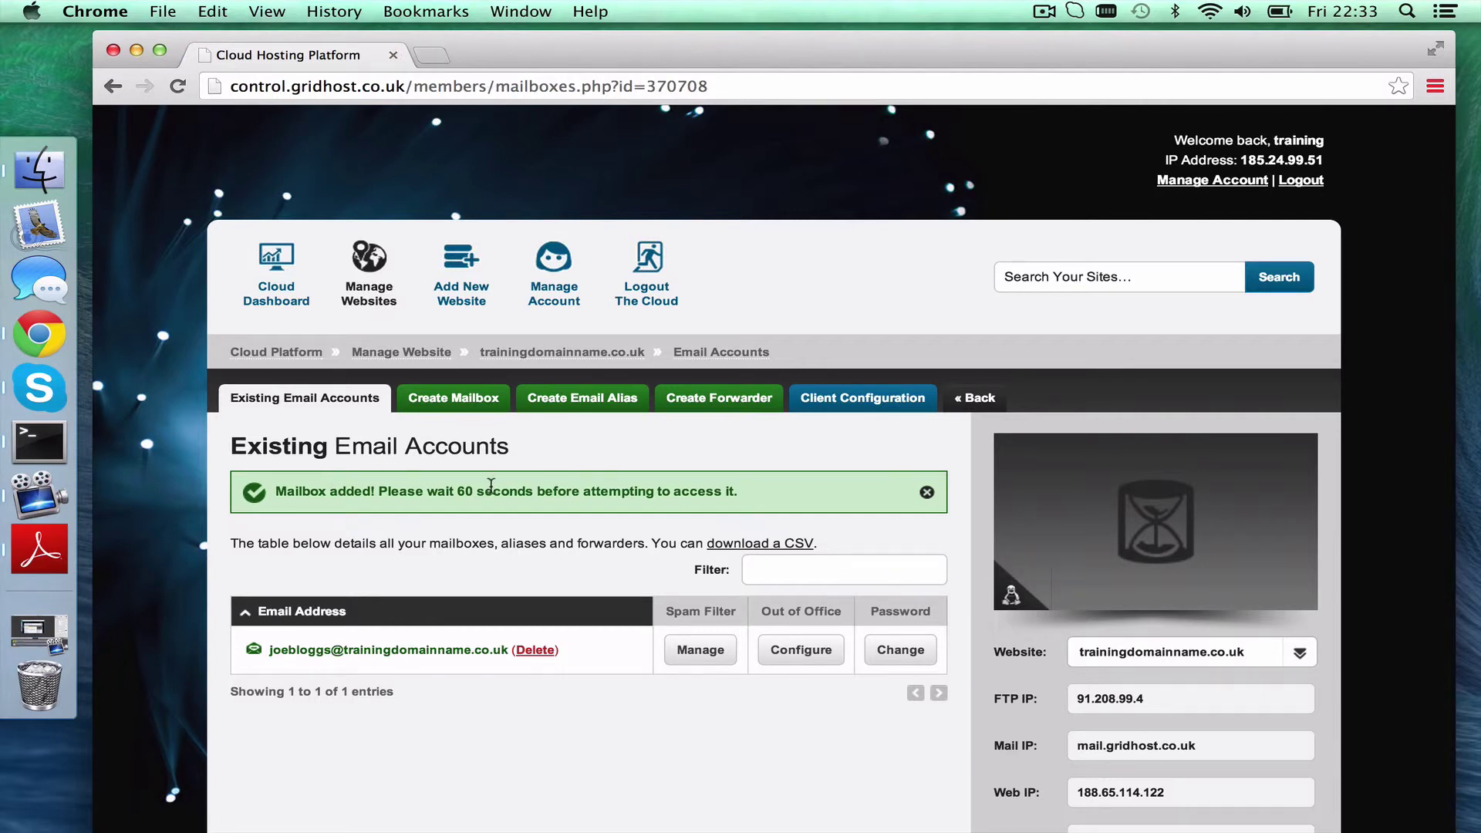
Show the Client Configuration mail settings page.
{"action": "left_click", "coordinate": [832, 400]}
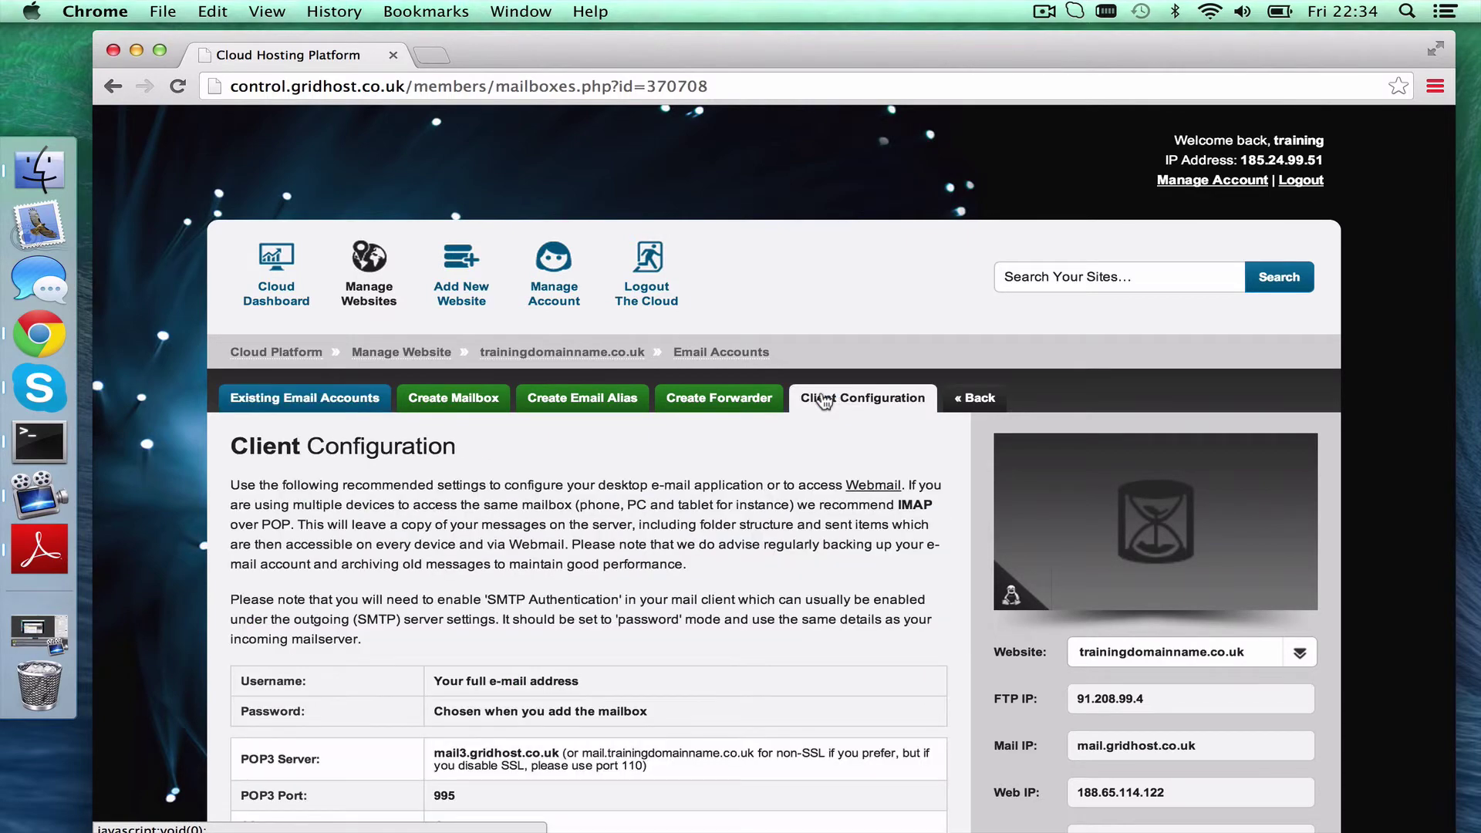